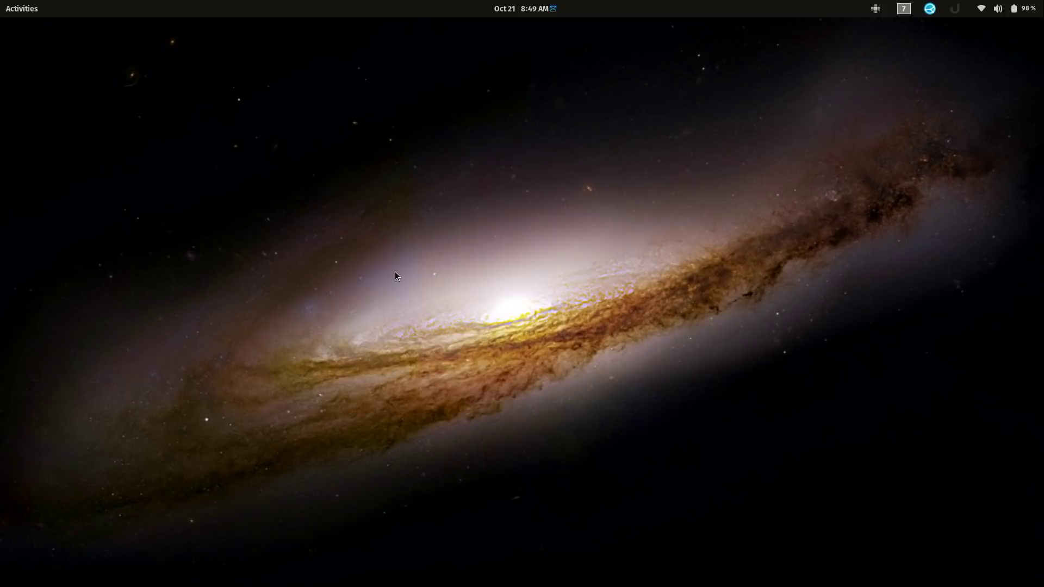
- Launch Pop!_Shop via a 'pop' search and install both pending updates from the Installed list, authorizing with the password
left_click(6, 4)
type("pop")
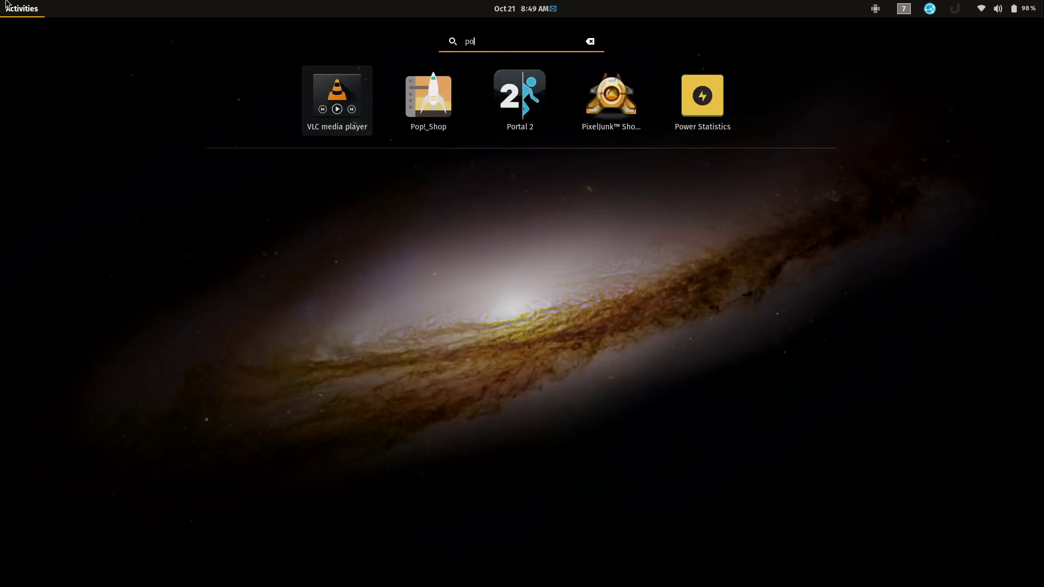
left_click(428, 98)
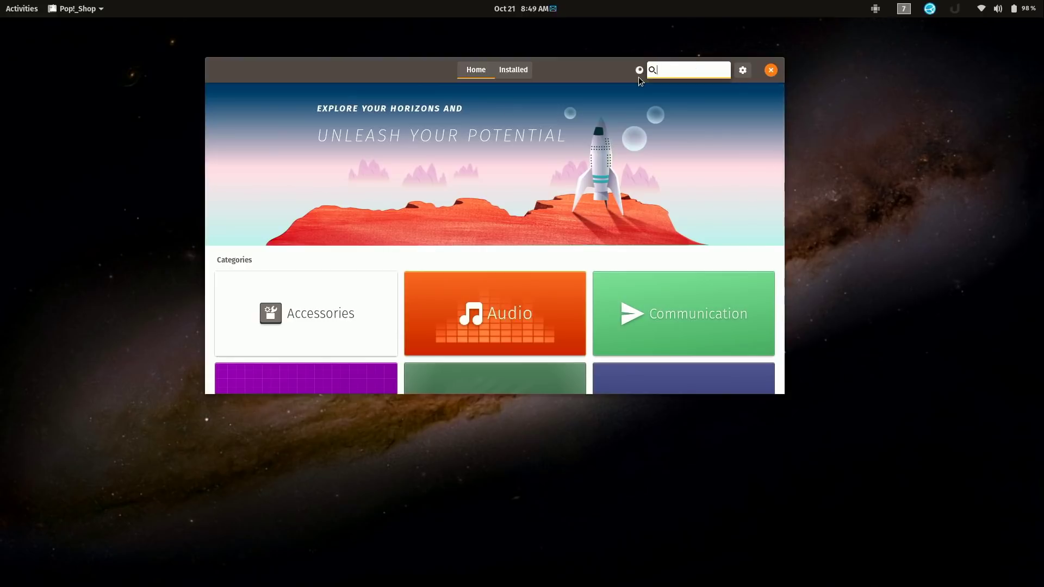
left_click(515, 73)
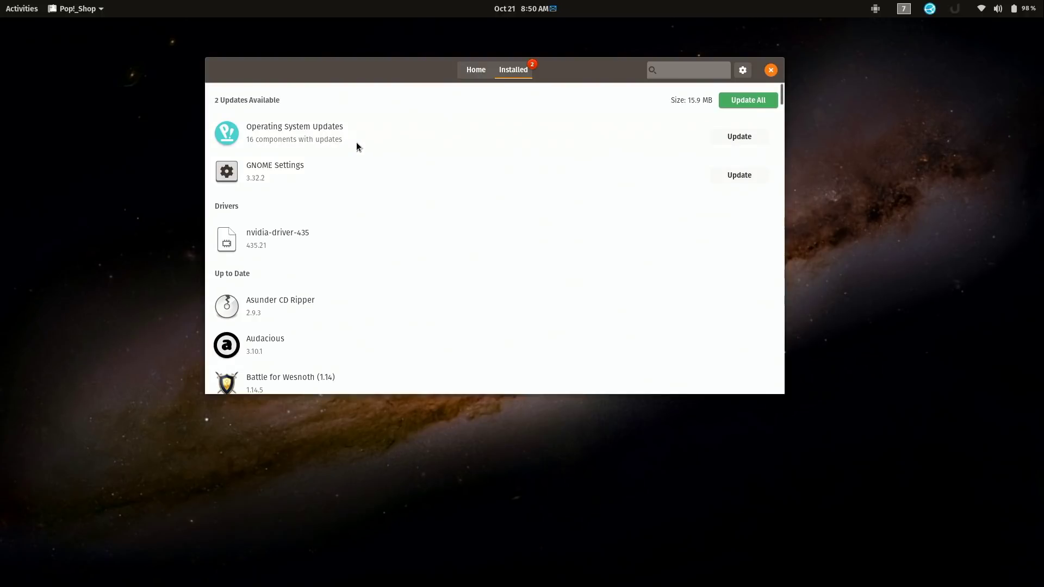
left_click(749, 101)
type("***************")
key("Return")
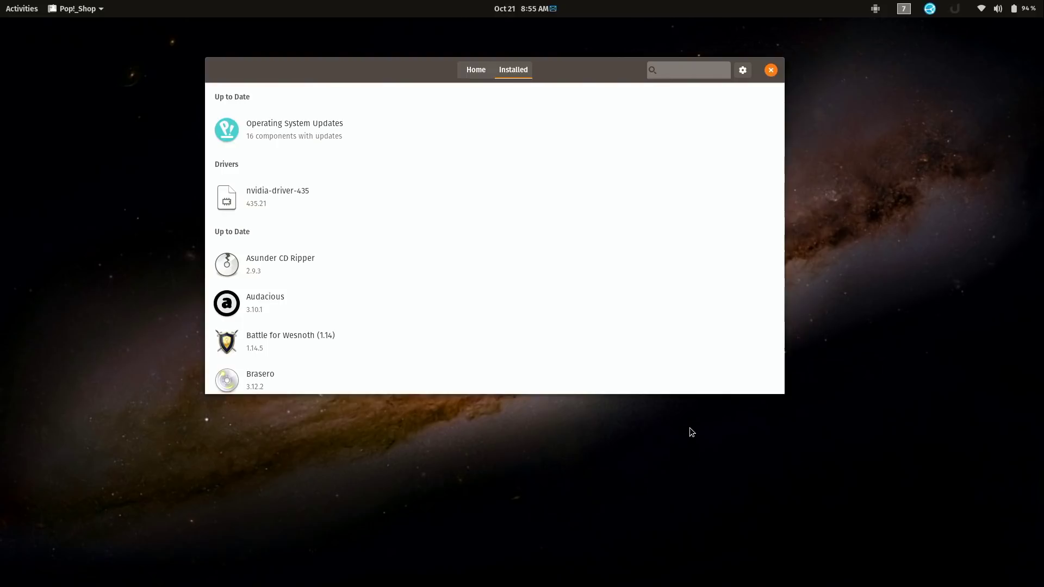
- Restart the computer from the top-right system menu's power options
left_click(1026, 8)
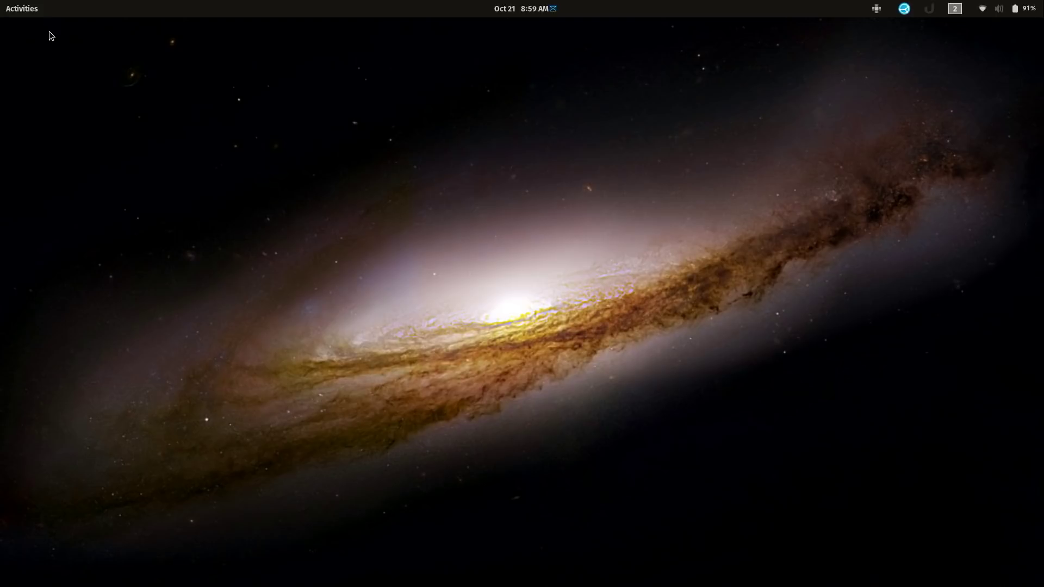
- Launch Settings via a 'sett' search and show the Details › About page for Pop!_OS 19.04
left_click(25, 12)
type("sett")
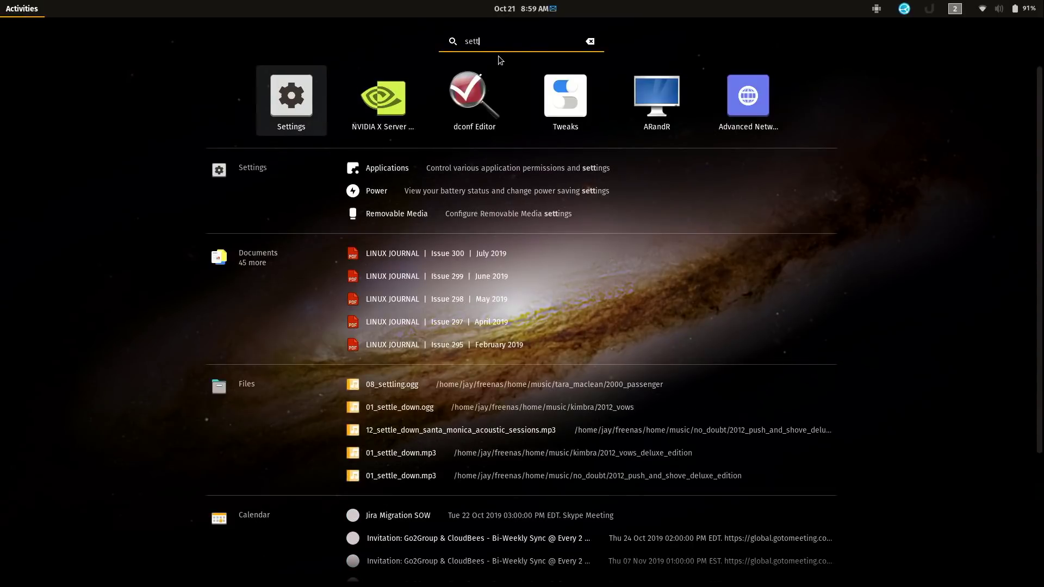
left_click(288, 99)
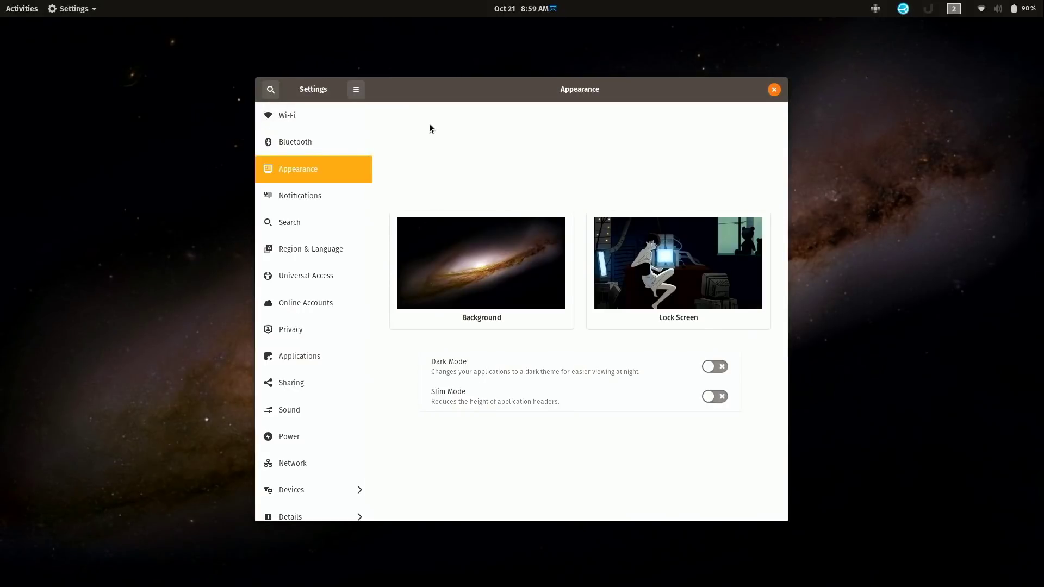
scroll(327, 225, "down", 1)
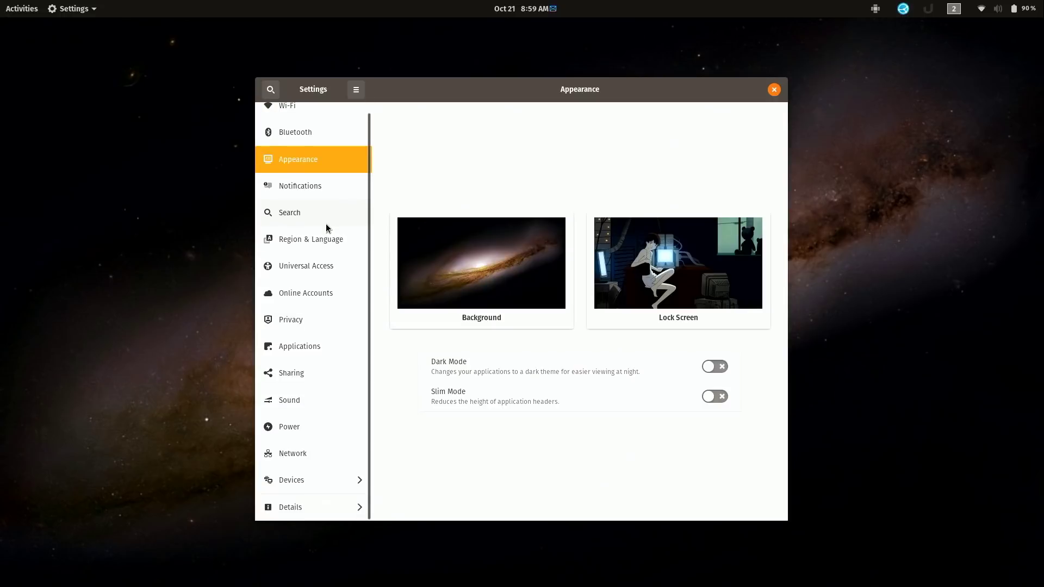
left_click(305, 508)
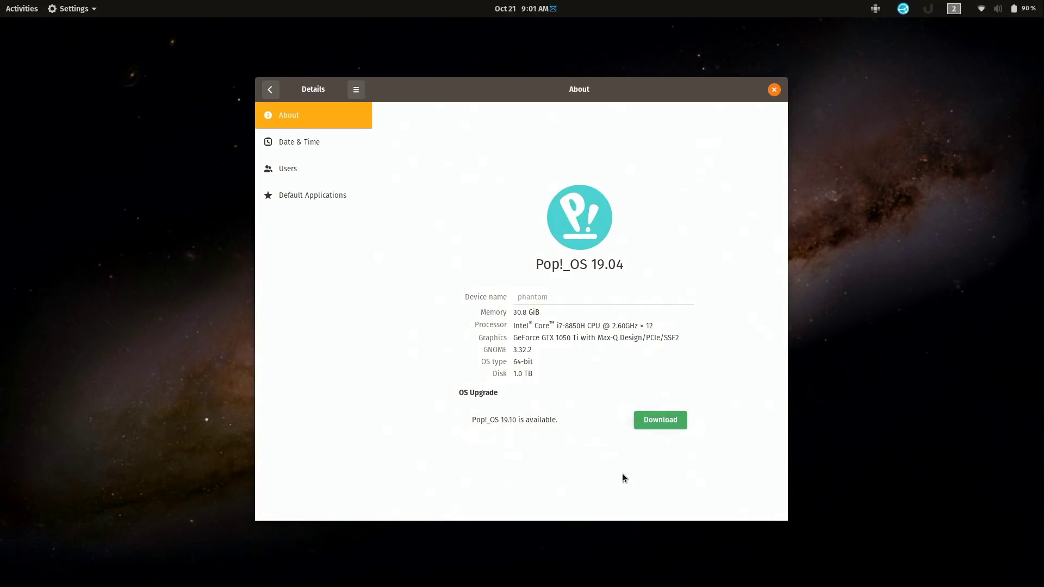
- Start the Pop!_OS 19.10 download, ticking the ulauncher repository to keep it
left_click(673, 424)
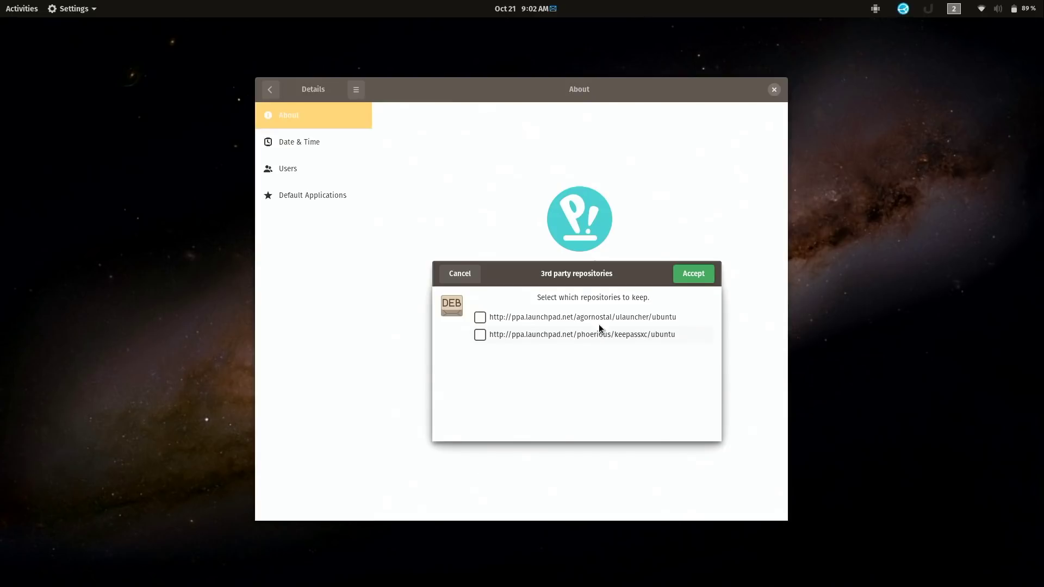
left_click(479, 318)
- Accept the repository choices and let the Pop!_OS 19.10 download run to completion
left_click(703, 274)
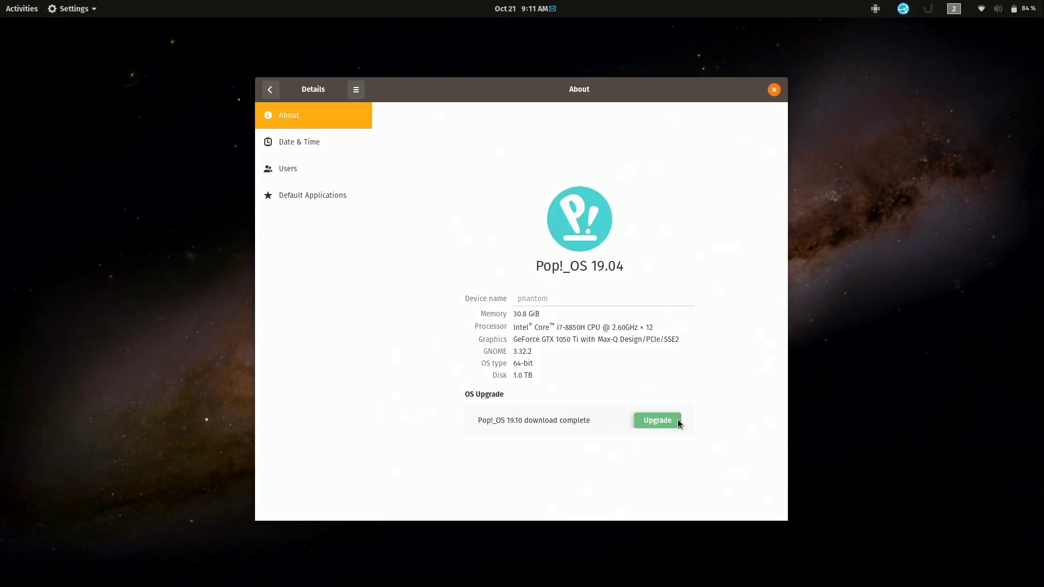
- Start the 19.10 upgrade, review the release notes window, and choose Reboot & Upgrade
left_click(674, 421)
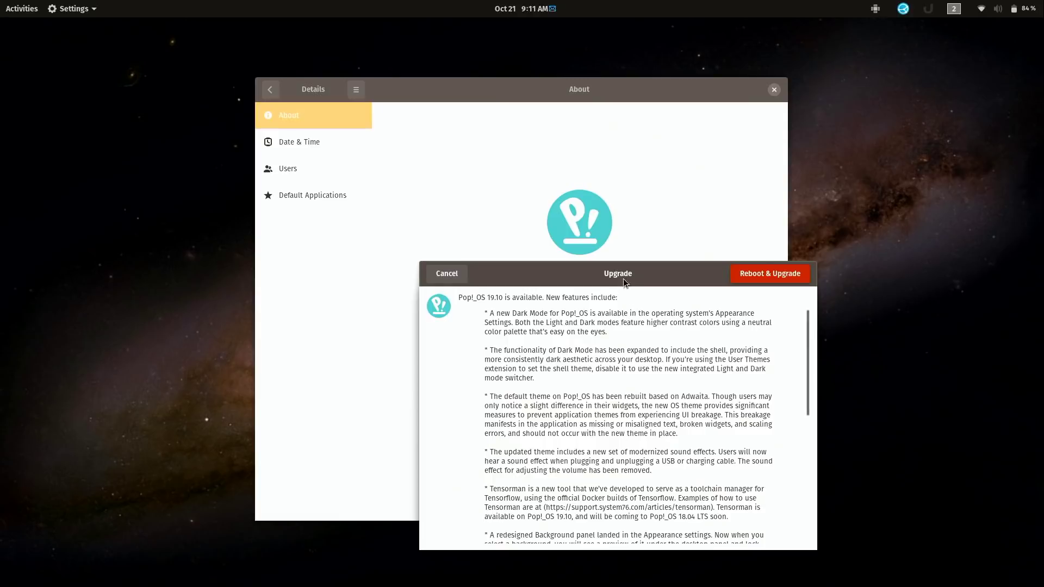
left_click_drag(625, 273, 566, 157)
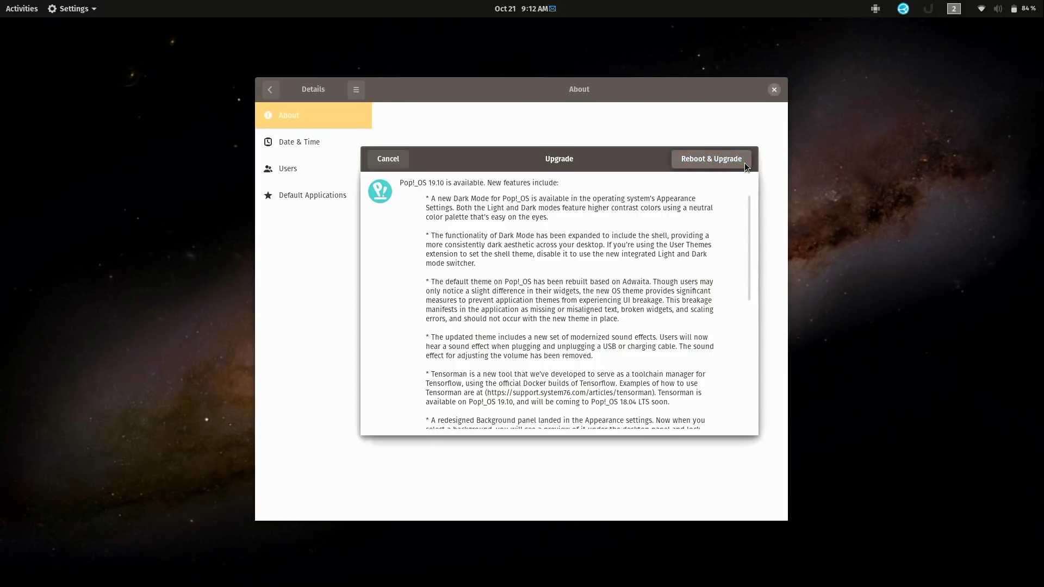
left_click(711, 159)
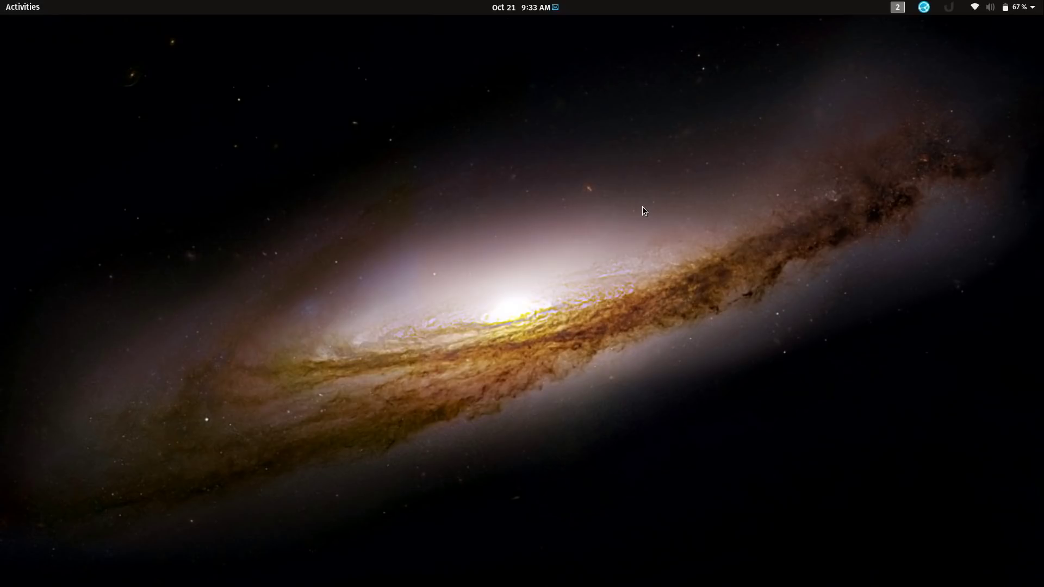
- Reopen Settings and highlight the Pop!_OS 19.10 version shown on the About page
left_click(16, 4)
type("sett")
left_click(343, 100)
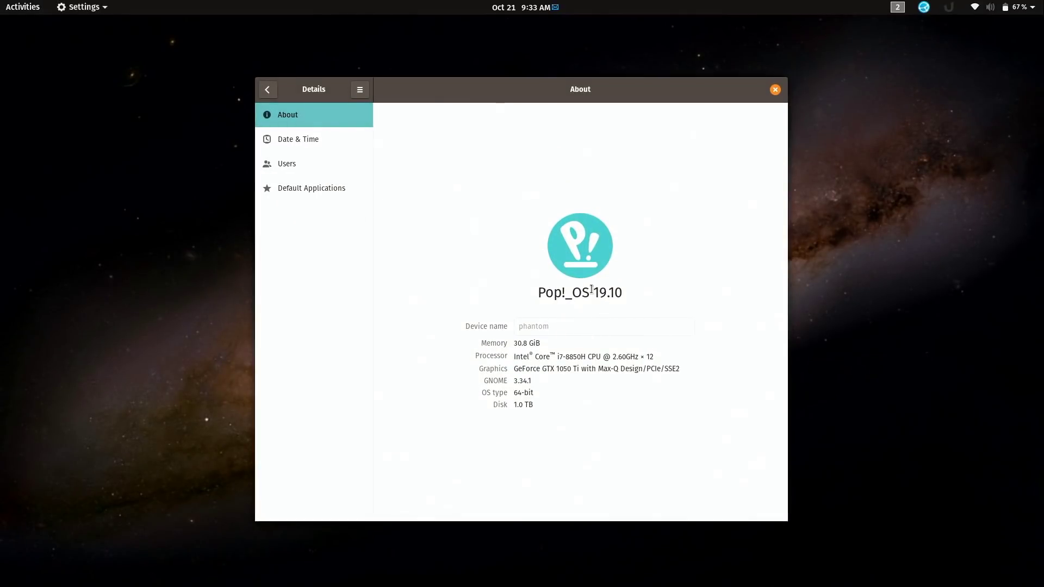
left_click_drag(589, 294, 627, 296)
- Open a new terminal window with Super+T and move it toward the screen centre
left_click(649, 296)
key("super+t")
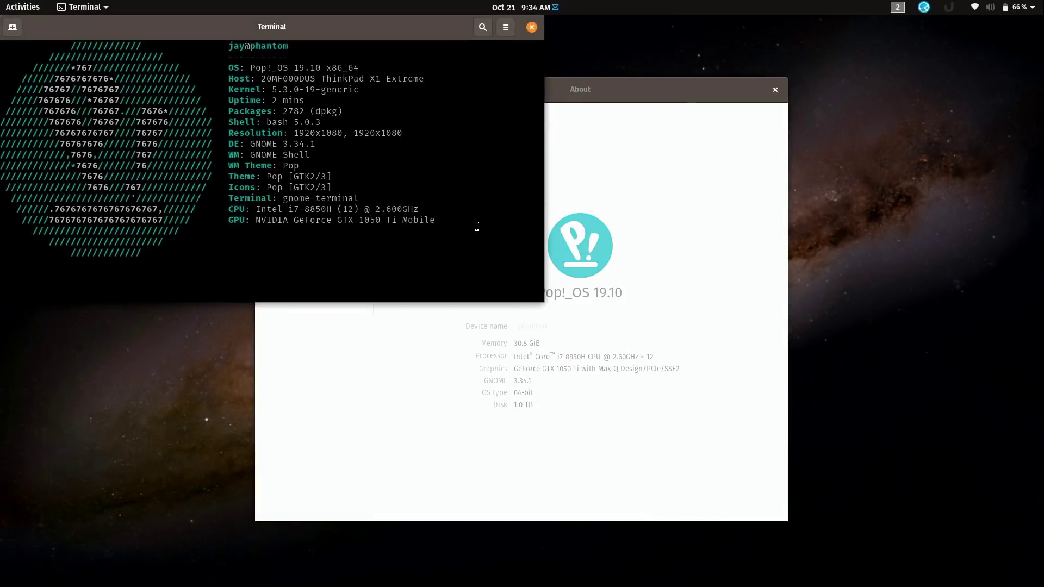
left_click_drag(324, 27, 540, 25)
- Change into /etc/apt/sources.list.d, list its files in detail with ll, then clear the screen
type("cd /e")
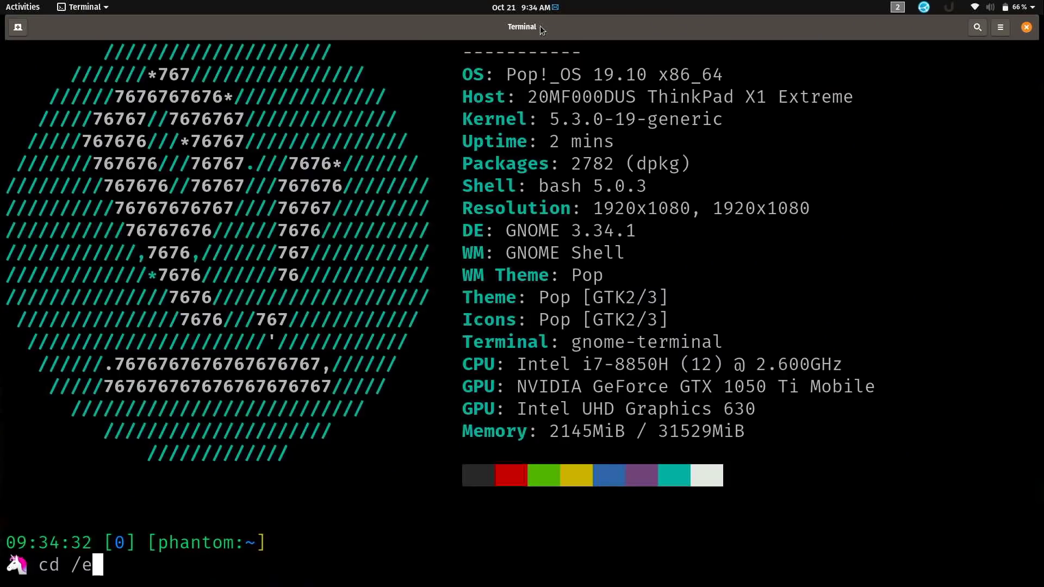
type("tc/apt/so")
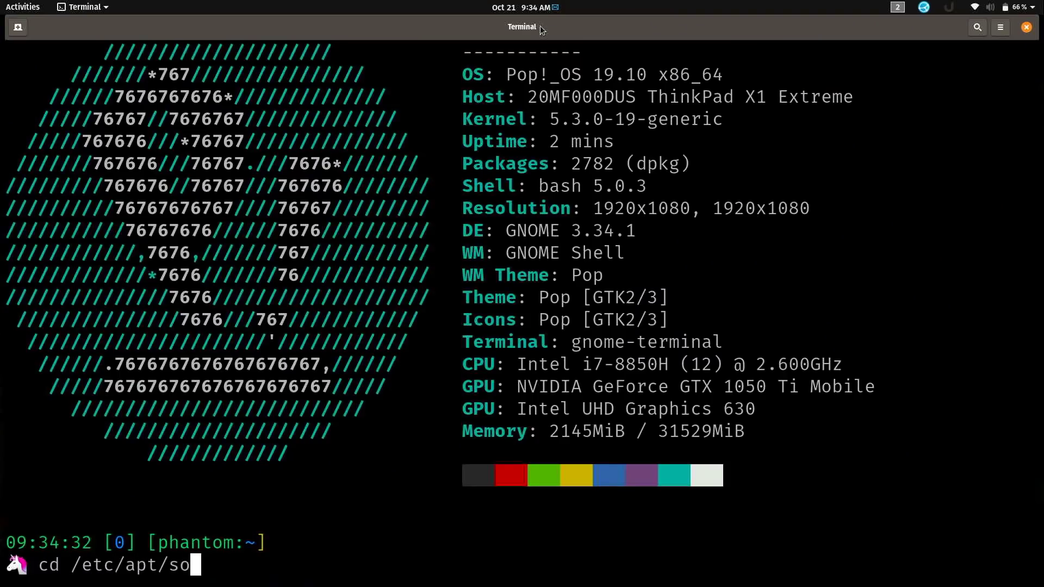
key("Tab")
type(".d")
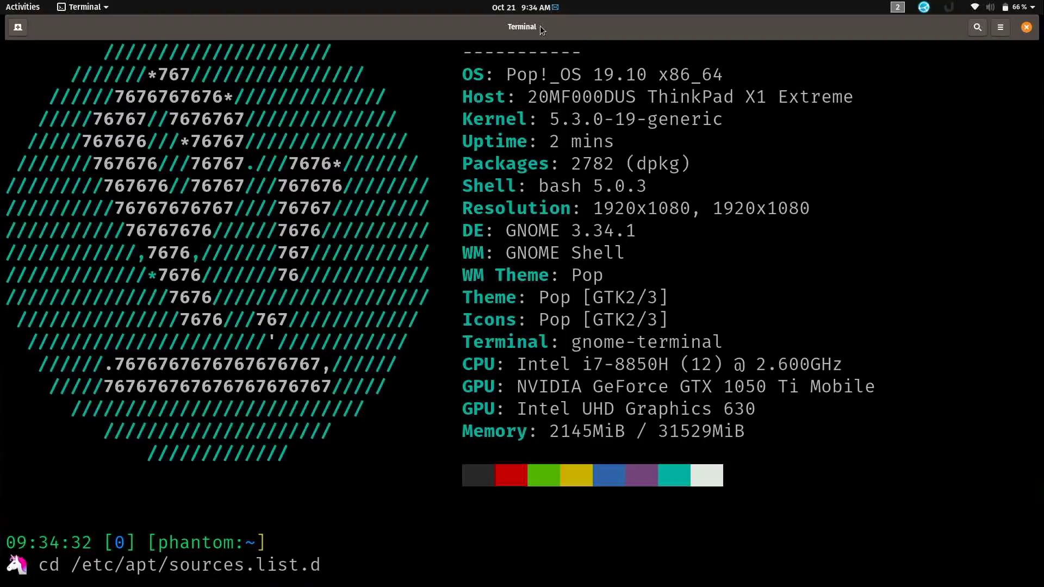
key("Return")
type("ll")
key("Return")
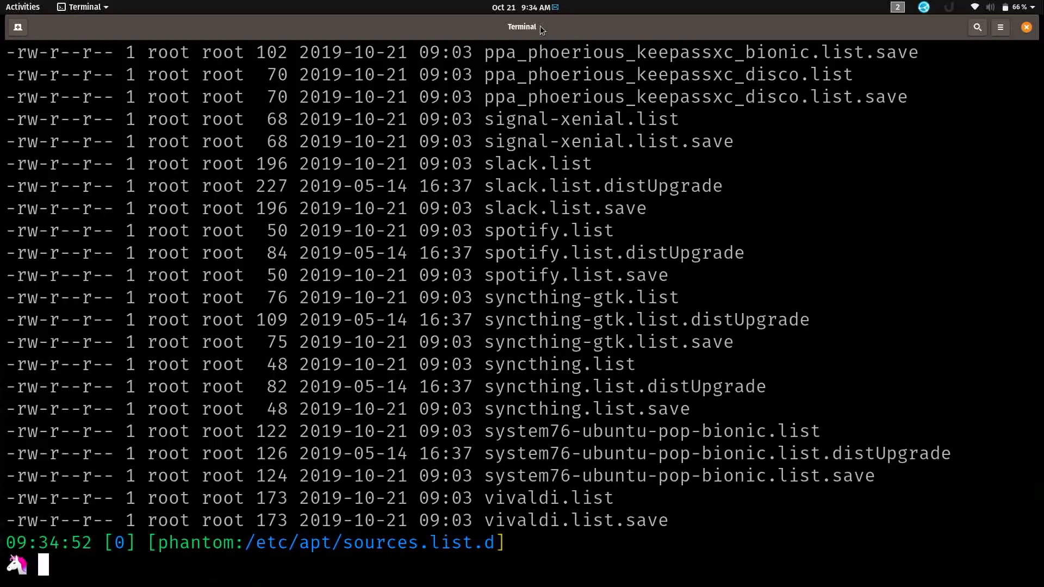
key("ctrl+l")
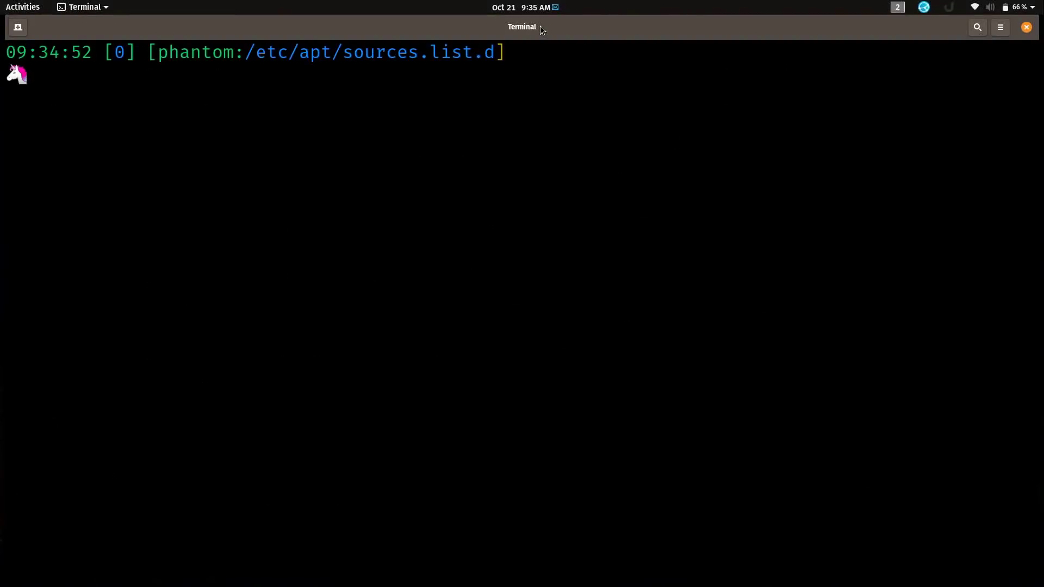
type("sudo vim ppa_")
key("Tab")
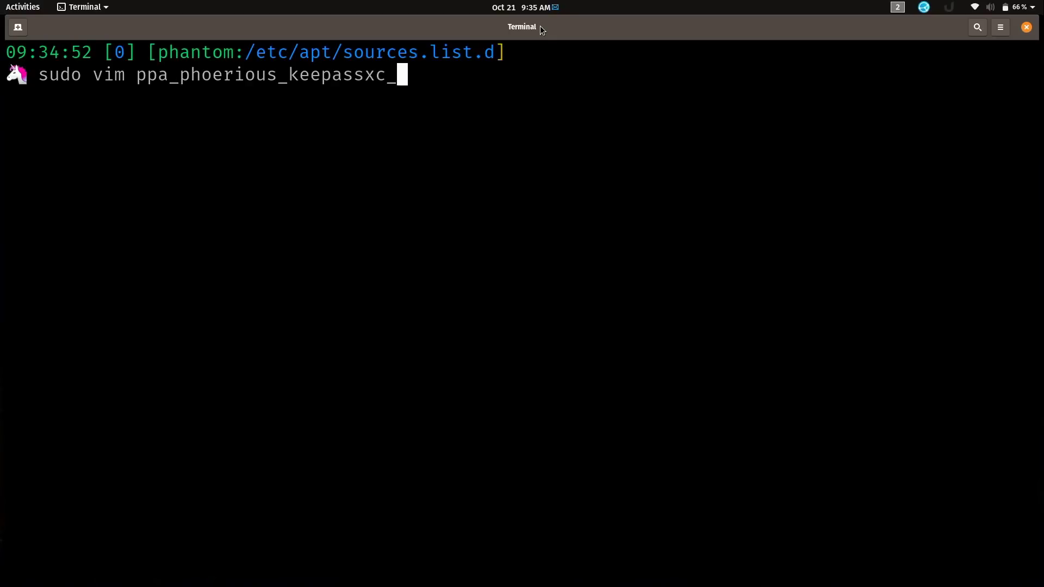
key("Tab")
type("d")
key("Tab")
key("Return")
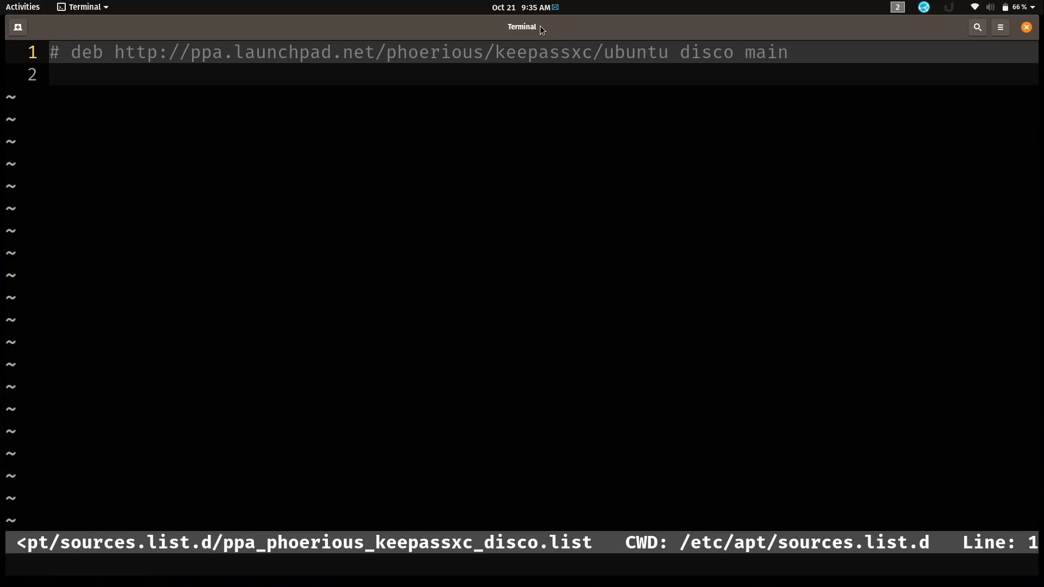
key("x")
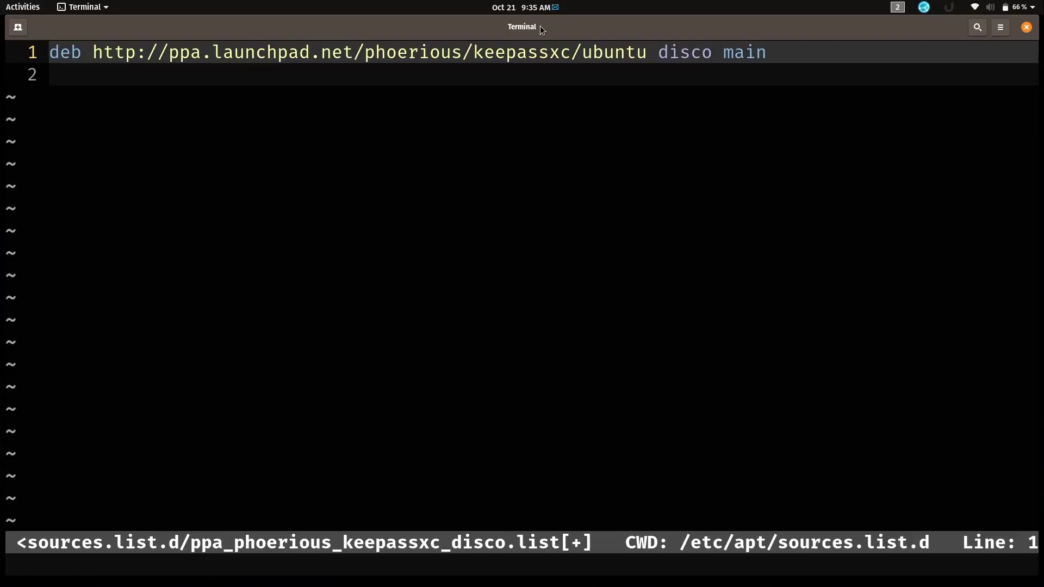
type(":q!")
key("Return")
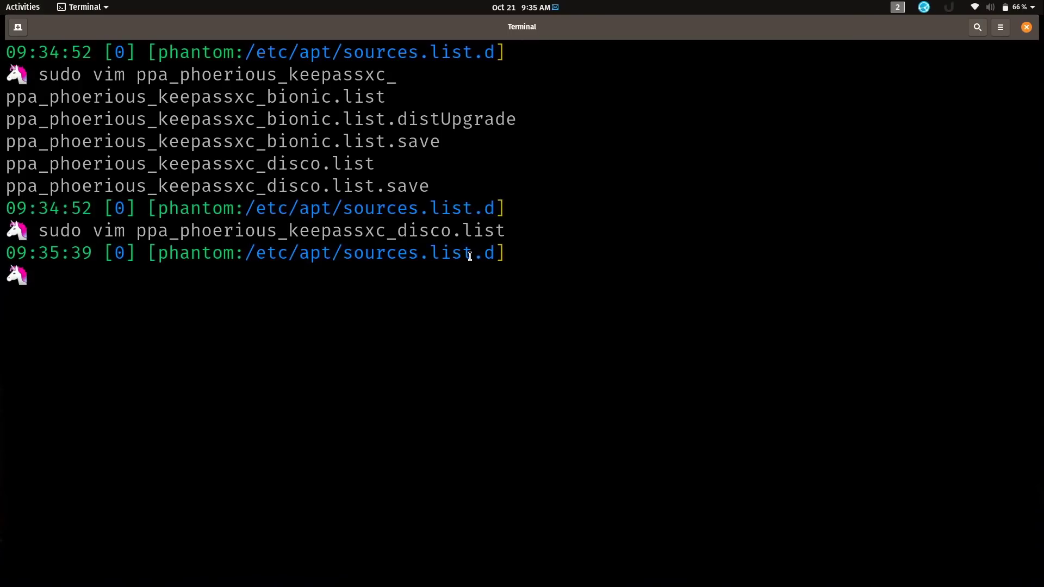
- List the sources.list.d files with ls, scroll through the output, then clear the screen
type("ls")
key("Return")
scroll(596, 291, "up", 2)
scroll(596, 290, "up", 3)
scroll(596, 289, "down", 4)
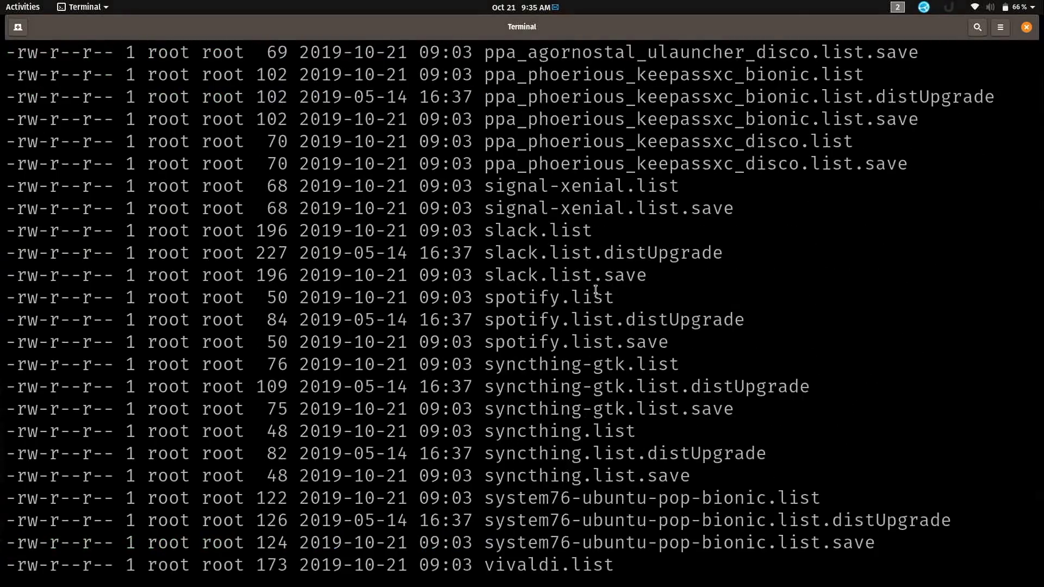
scroll(595, 290, "down", 1)
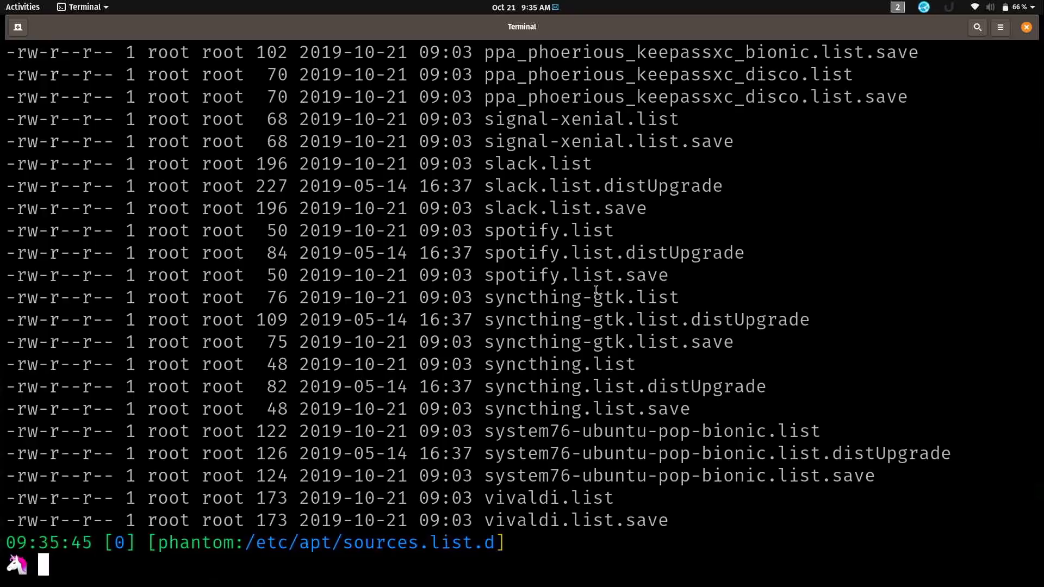
key("ctrl+l")
- Delete every *keepassxc* repository file with sudo rm and re-list with ll to confirm
type("sudo rm *keepassxc*")
key("Return")
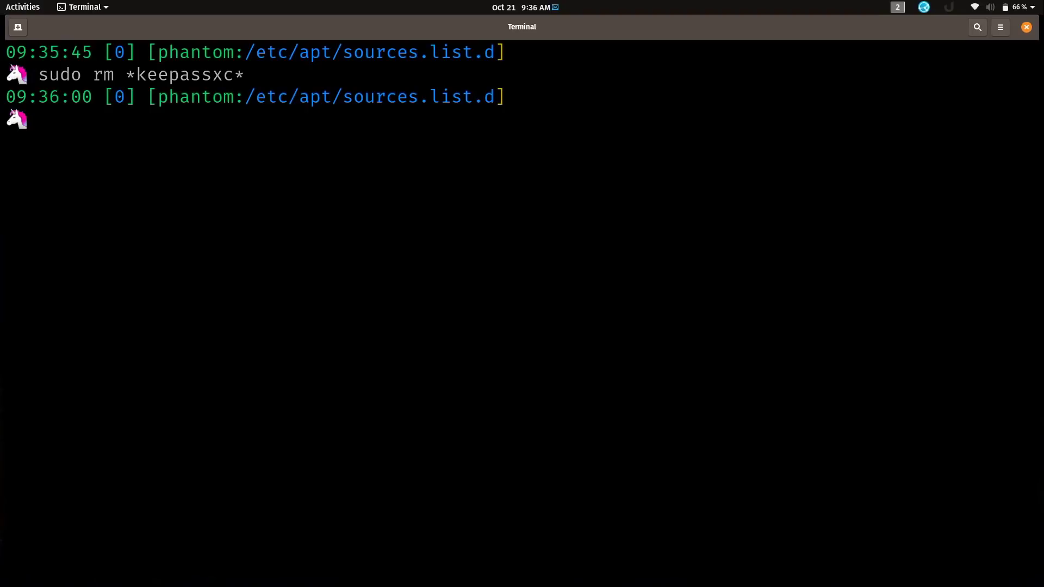
type("ll")
key("Return")
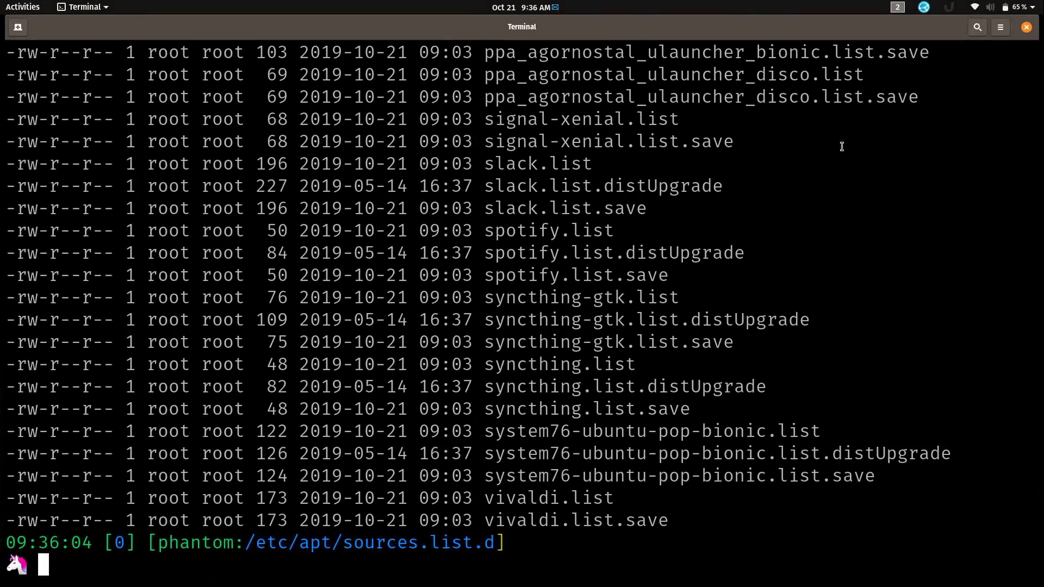
- Open ppa_agornostal_ulauncher_disco.list in Vim, check the repository line, quit with :q and clear the terminal
left_click_drag(863, 75, 485, 75)
left_click(534, 88)
key("ctrl+l")
type("vim pp")
key("Tab")
key("Return")
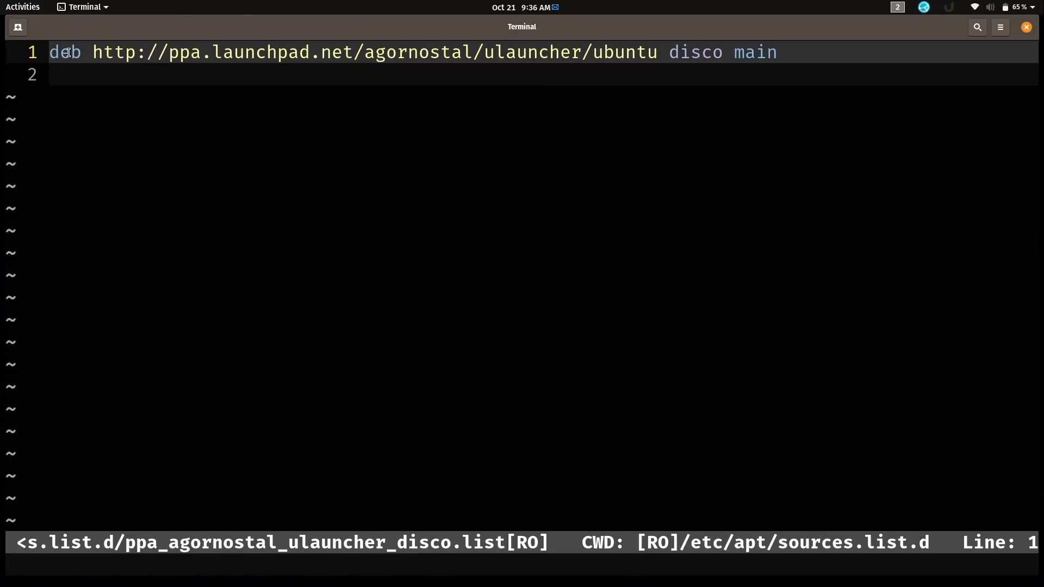
type(":q")
key("Return")
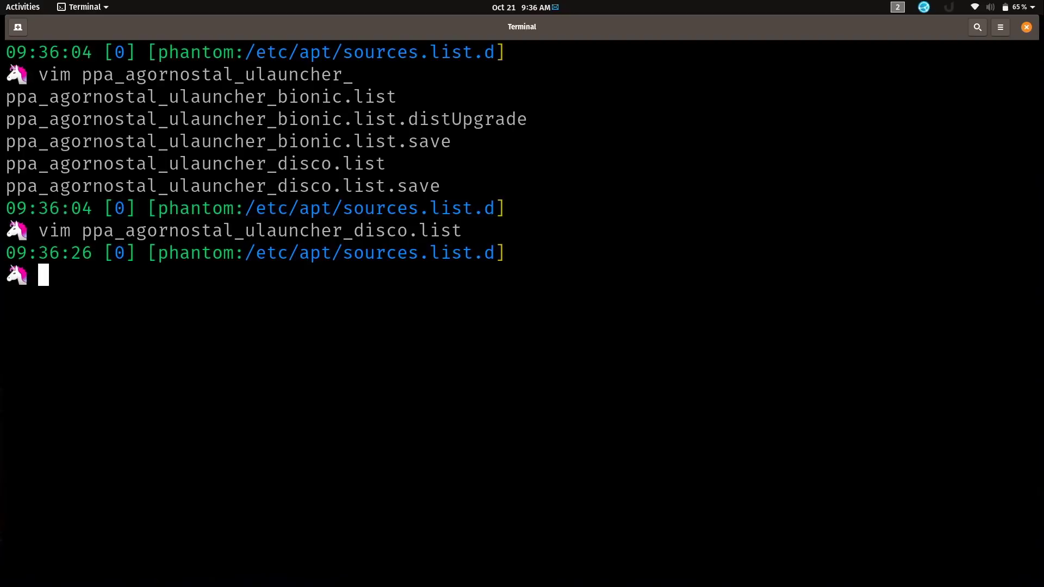
key("ctrl+l")
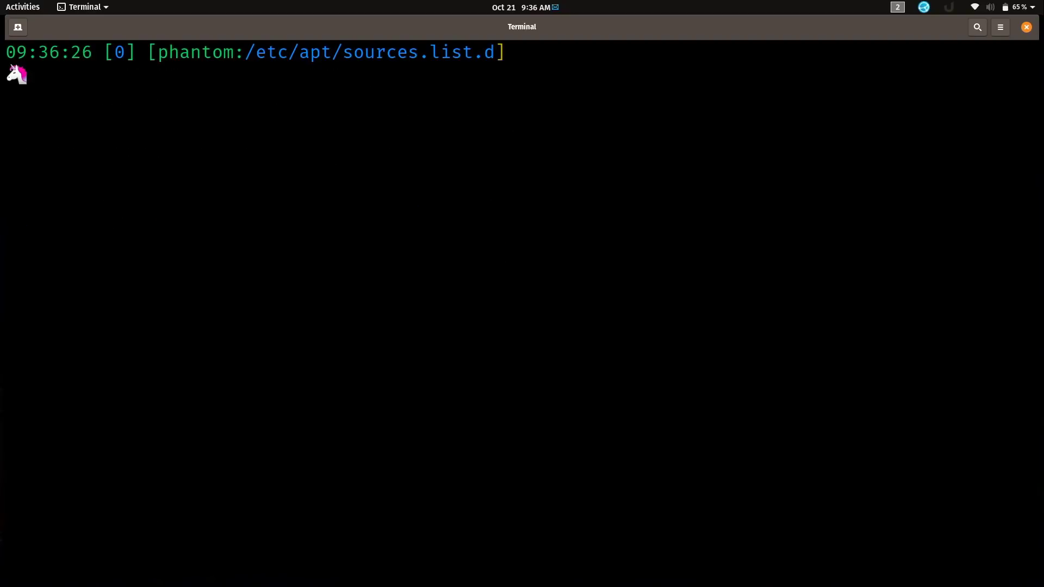
- Close the terminal to reveal the About page showing Pop!_OS 19.10 with GNOME 3.34.1
left_click(1026, 27)
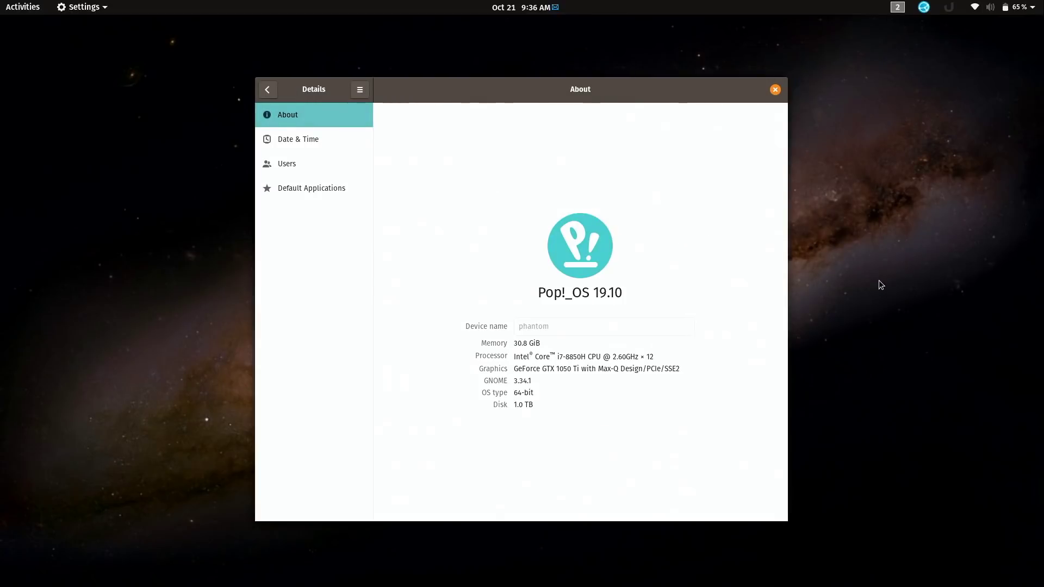